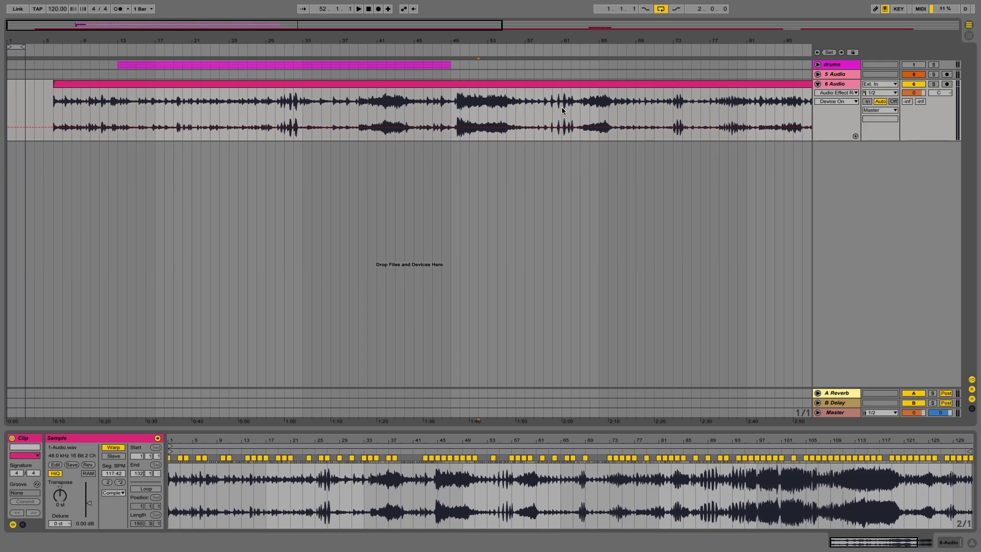
- Play a passage of the clip on the 6 Audio track to hear it, then stop playback
{"action": "left_click", "coordinate": [555, 84]}
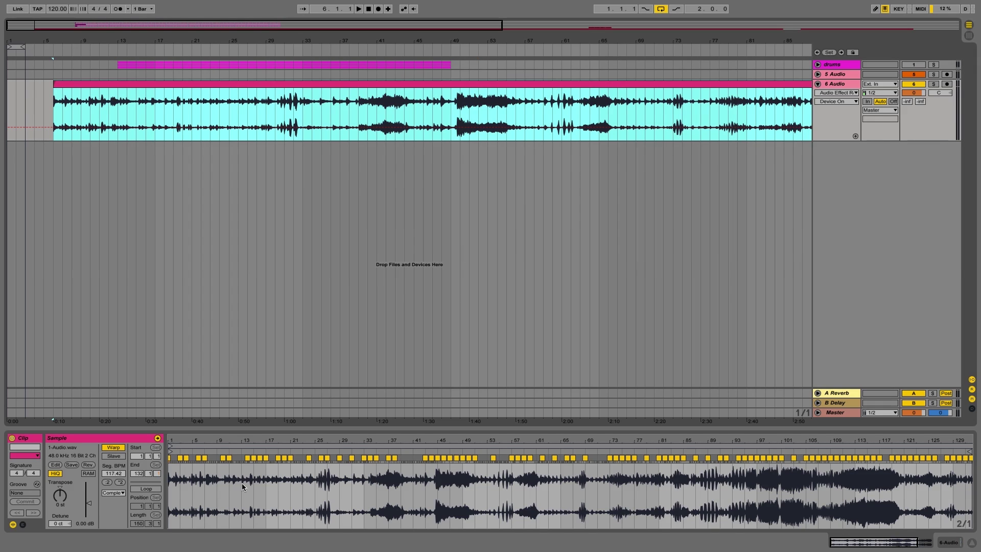
{"action": "left_click", "coordinate": [332, 109]}
{"action": "key", "text": "space"}
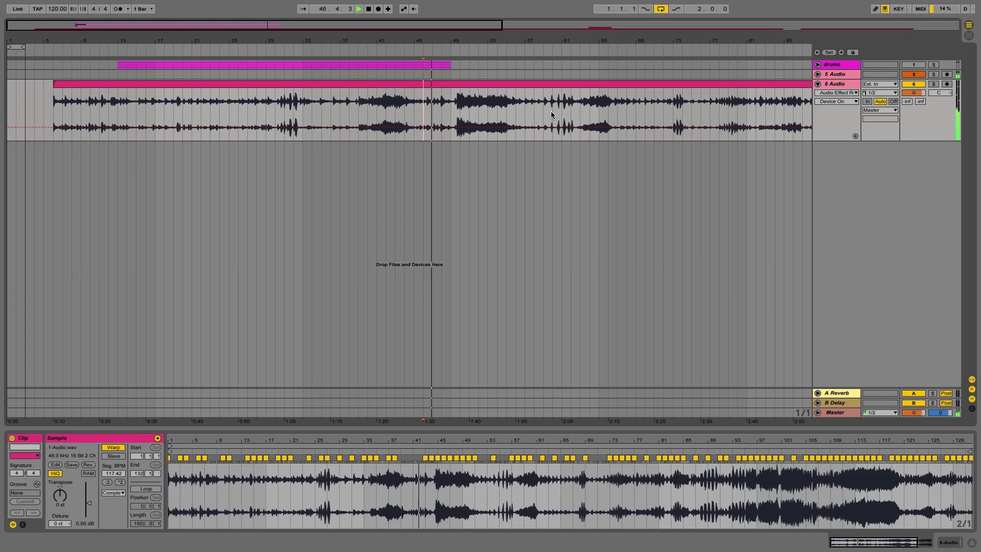
{"action": "key", "text": "space"}
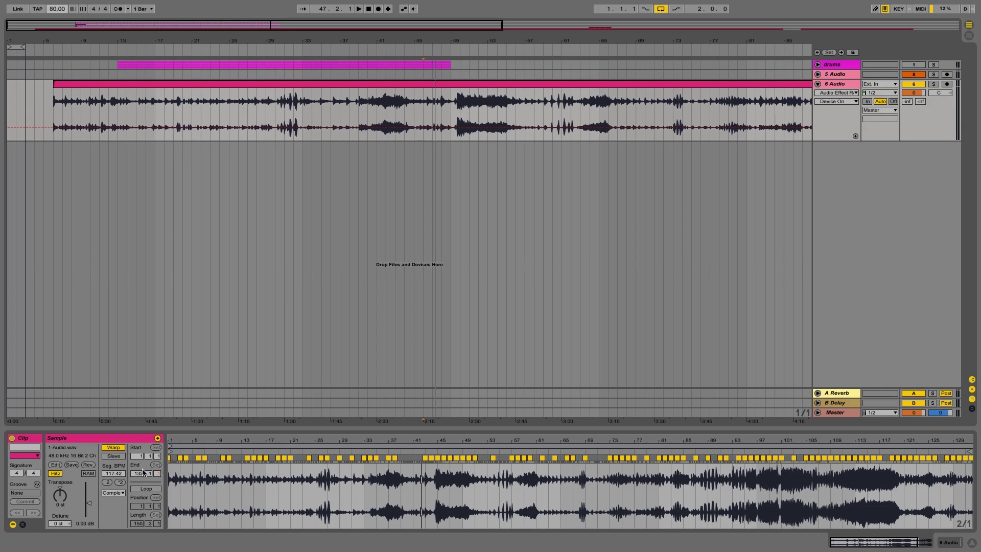
- Turn the 6 Audio clip's warping off and on again, keeping its current timing, and play it back
{"action": "left_click", "coordinate": [111, 449]}
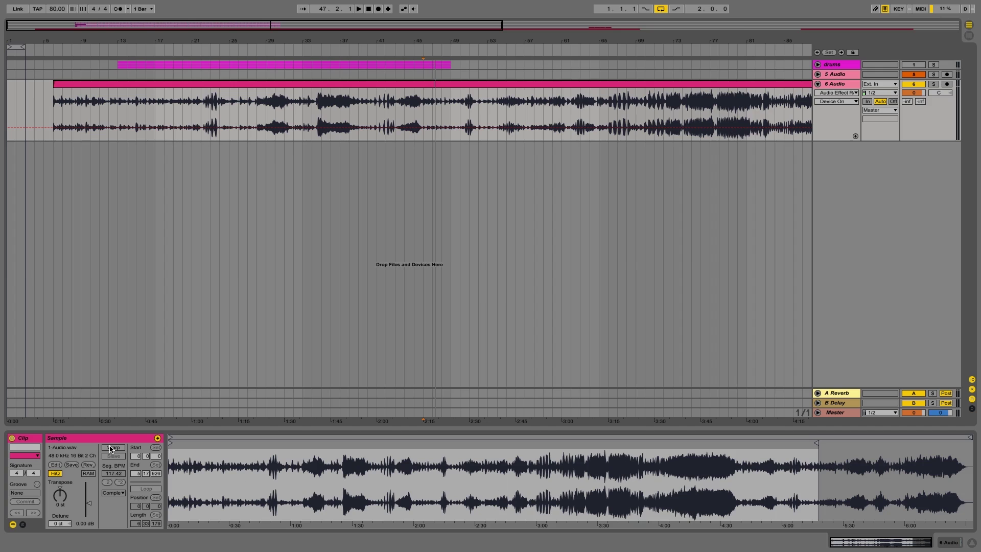
{"action": "left_click", "coordinate": [111, 449]}
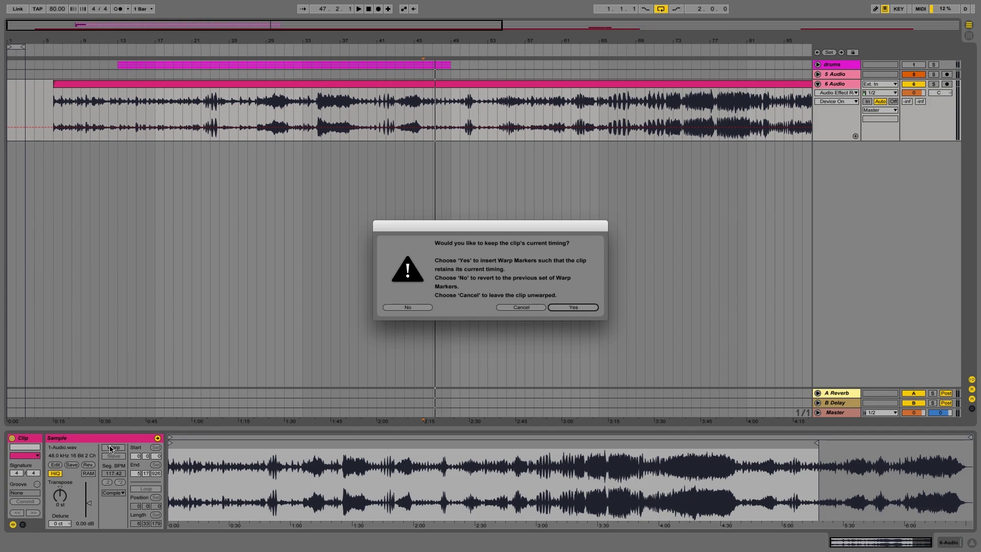
{"action": "left_click", "coordinate": [567, 307]}
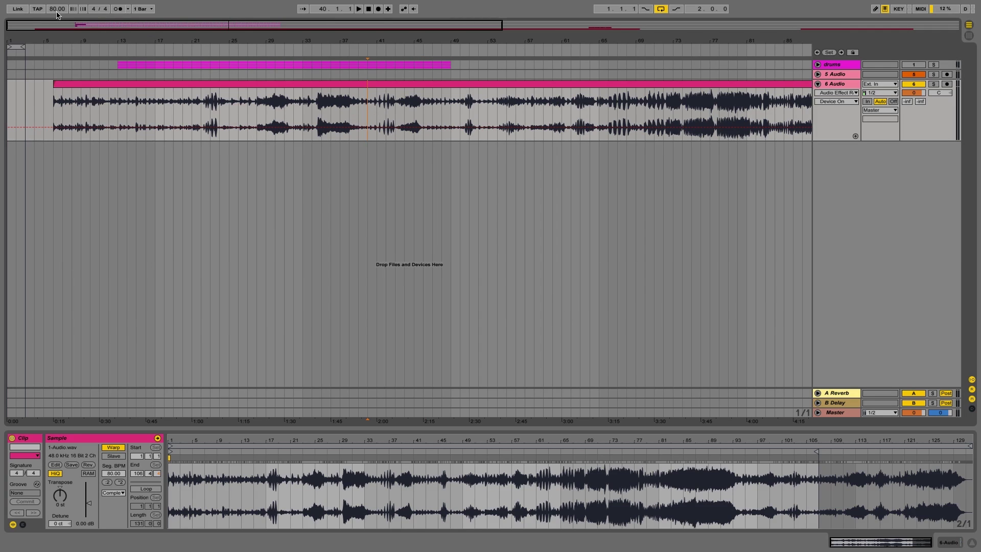
{"action": "key", "text": "space"}
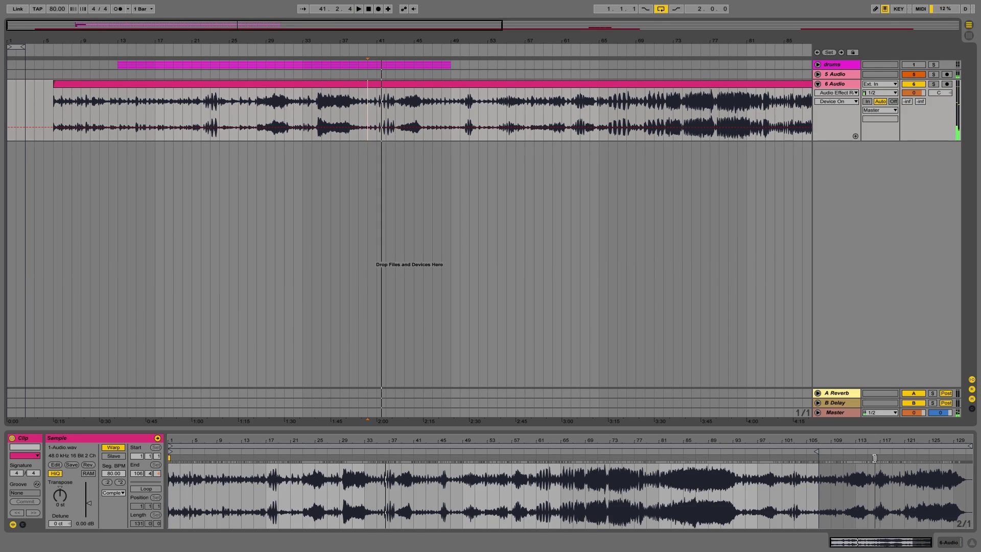
- Enable looping for the 6 Audio clip and trim it to the section from bar 13 to bar 22
{"action": "mouse_move", "coordinate": [972, 445]}
{"action": "left_mouse_down"}
{"action": "mouse_move", "coordinate": [554, 452]}
{"action": "mouse_move", "coordinate": [917, 447]}
{"action": "left_mouse_up"}
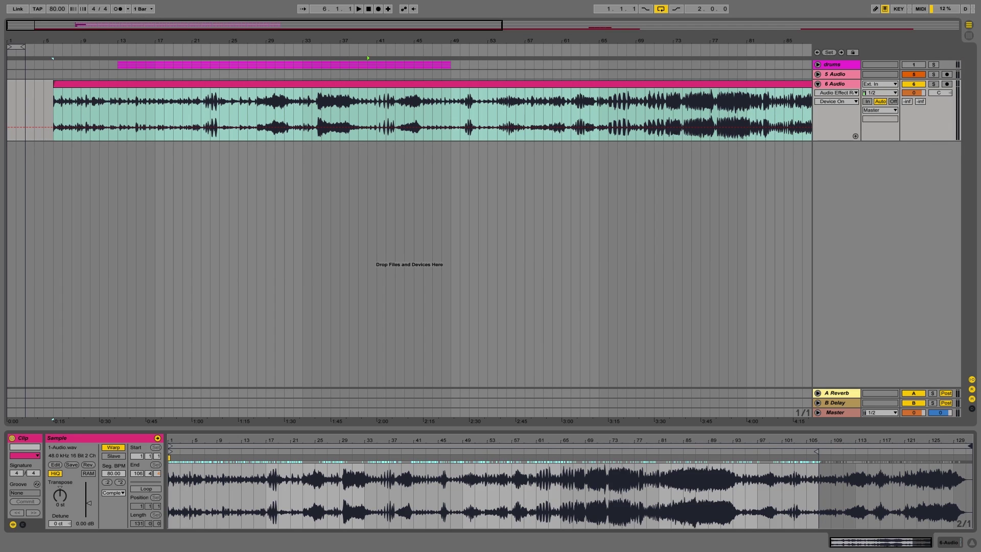
{"action": "left_click", "coordinate": [141, 490]}
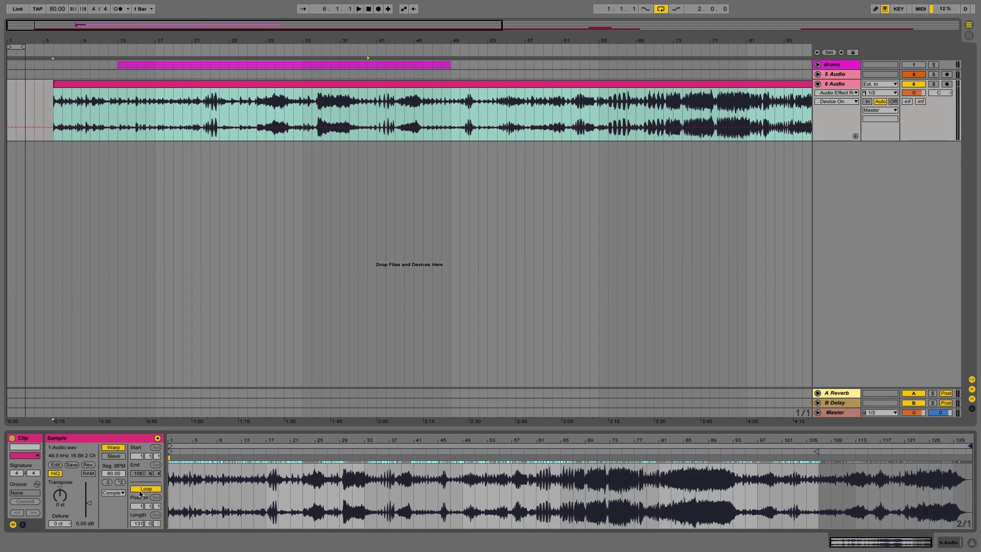
{"action": "key", "text": "ctrl+e"}
{"action": "left_click_drag", "start_coordinate": [137, 110], "coordinate": [184, 90]}
{"action": "left_click", "coordinate": [173, 84]}
{"action": "key", "text": "Delete"}
{"action": "left_click", "coordinate": [145, 83]}
{"action": "key", "text": "Delete"}
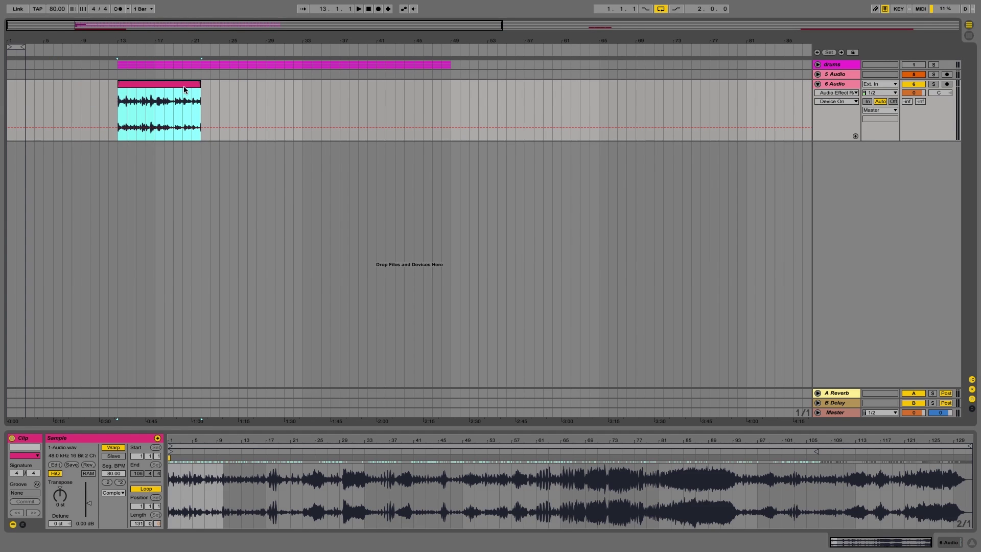
- Audition the trimmed clip and shift its start marker forward to about bar 28 of the sample
{"action": "key", "text": "space"}
{"action": "mouse_move", "coordinate": [171, 441]}
{"action": "left_mouse_down"}
{"action": "mouse_move", "coordinate": [172, 453]}
{"action": "mouse_move", "coordinate": [353, 477]}
{"action": "mouse_move", "coordinate": [519, 486]}
{"action": "left_mouse_up"}
{"action": "left_click_drag", "start_coordinate": [520, 444], "coordinate": [519, 440]}
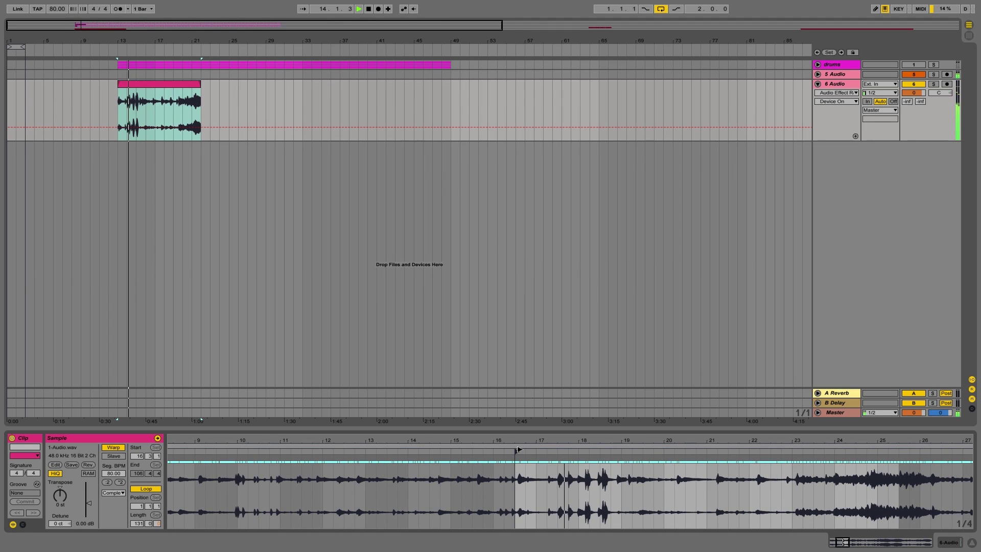
{"action": "mouse_move", "coordinate": [518, 450]}
{"action": "left_mouse_down"}
{"action": "mouse_move", "coordinate": [521, 459]}
{"action": "mouse_move", "coordinate": [750, 477]}
{"action": "left_mouse_up"}
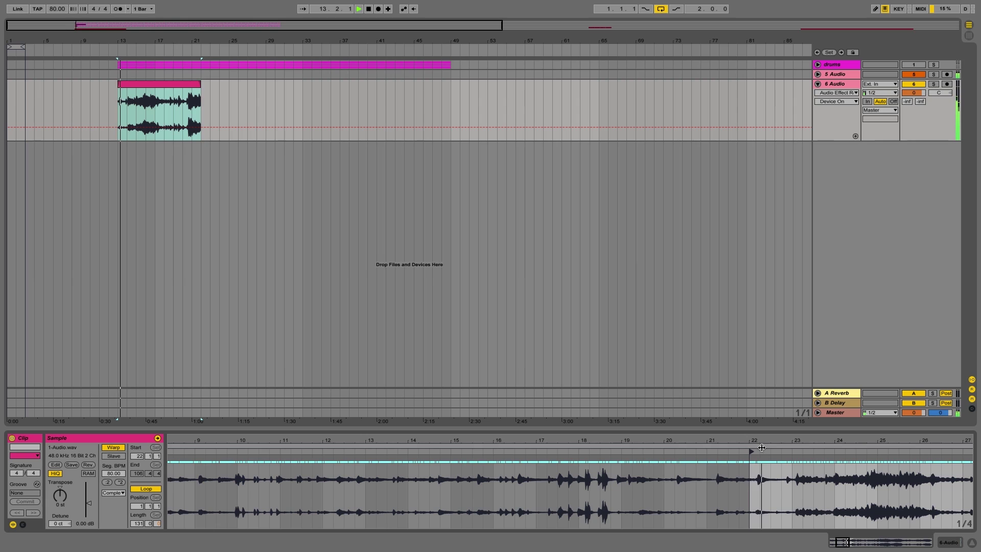
{"action": "mouse_move", "coordinate": [762, 442]}
{"action": "left_mouse_down"}
{"action": "mouse_move", "coordinate": [405, 439]}
{"action": "mouse_move", "coordinate": [550, 464]}
{"action": "mouse_move", "coordinate": [640, 462]}
{"action": "mouse_move", "coordinate": [627, 457]}
{"action": "left_mouse_up"}
- Set 1.1.1 at the chosen transient, audition from there, and warp the following transient onto bar 2
{"action": "right_click", "coordinate": [625, 458]}
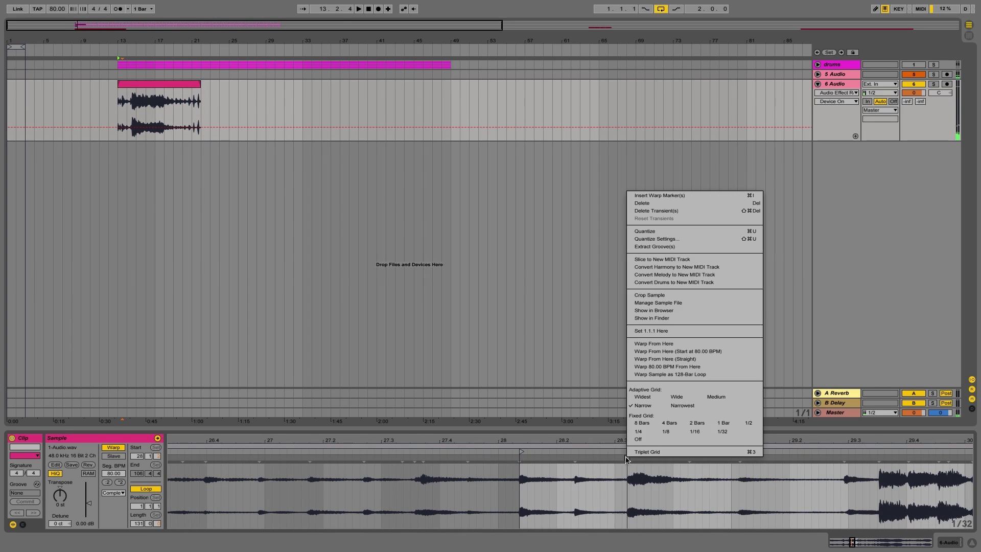
{"action": "left_click", "coordinate": [640, 331]}
{"action": "left_click_drag", "start_coordinate": [650, 441], "coordinate": [450, 440]}
{"action": "key", "text": "space"}
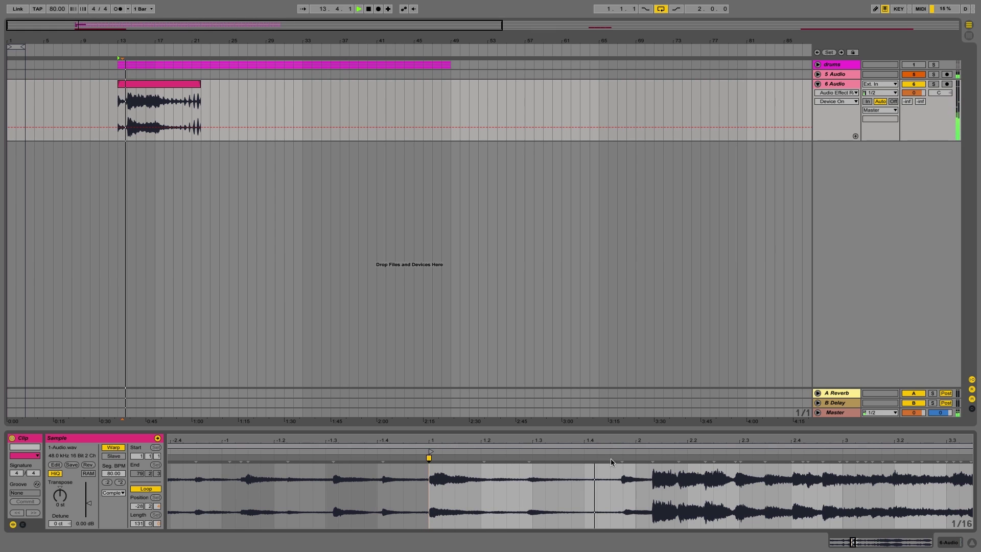
{"action": "key", "text": "space"}
{"action": "mouse_move", "coordinate": [637, 441]}
{"action": "left_mouse_down"}
{"action": "mouse_move", "coordinate": [627, 467]}
{"action": "mouse_move", "coordinate": [642, 460]}
{"action": "left_mouse_up"}
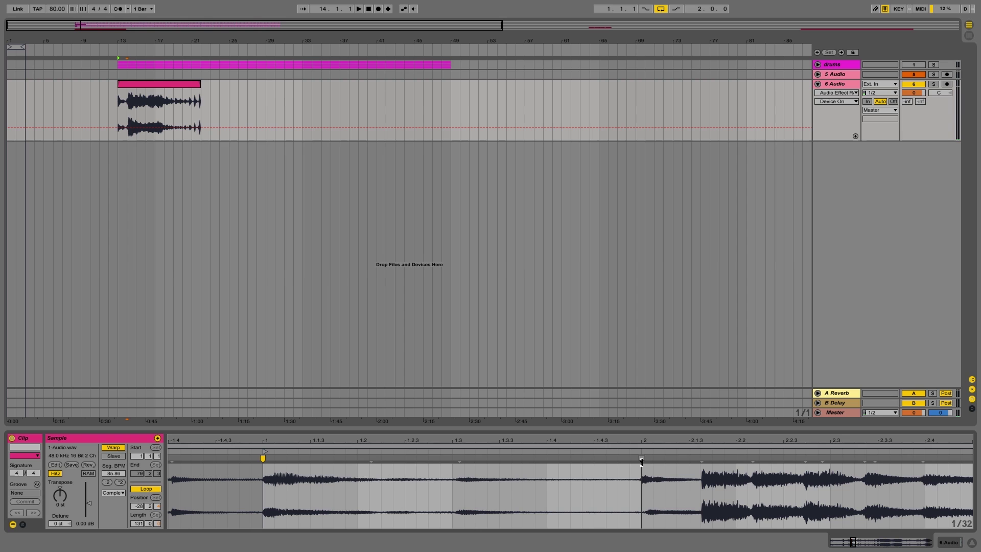
- Split the 6 Audio clip at bar 14 and delete the part after the split
{"action": "left_click_drag", "start_coordinate": [116, 41], "coordinate": [116, 102]}
{"action": "left_click", "coordinate": [338, 107]}
{"action": "key", "text": "ctrl+e"}
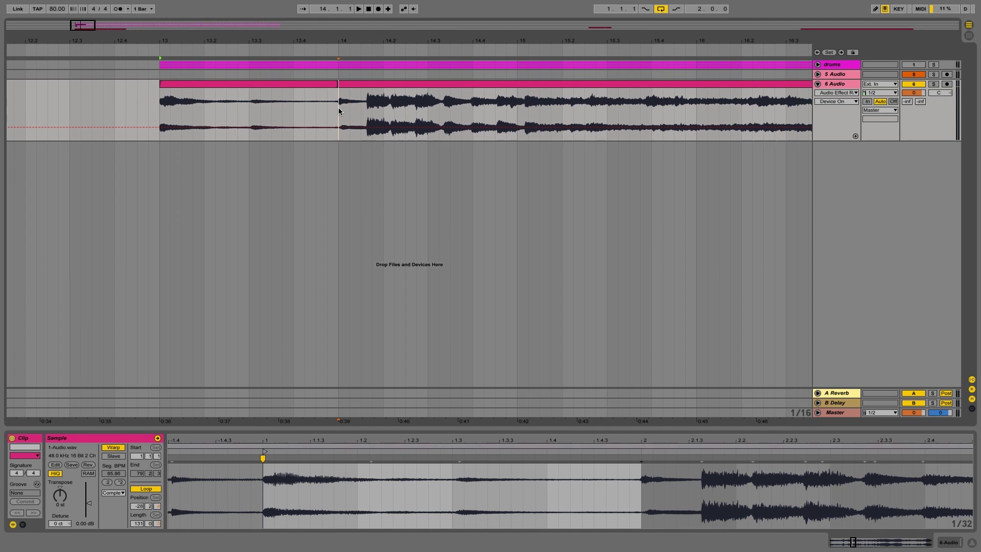
{"action": "left_click", "coordinate": [346, 85]}
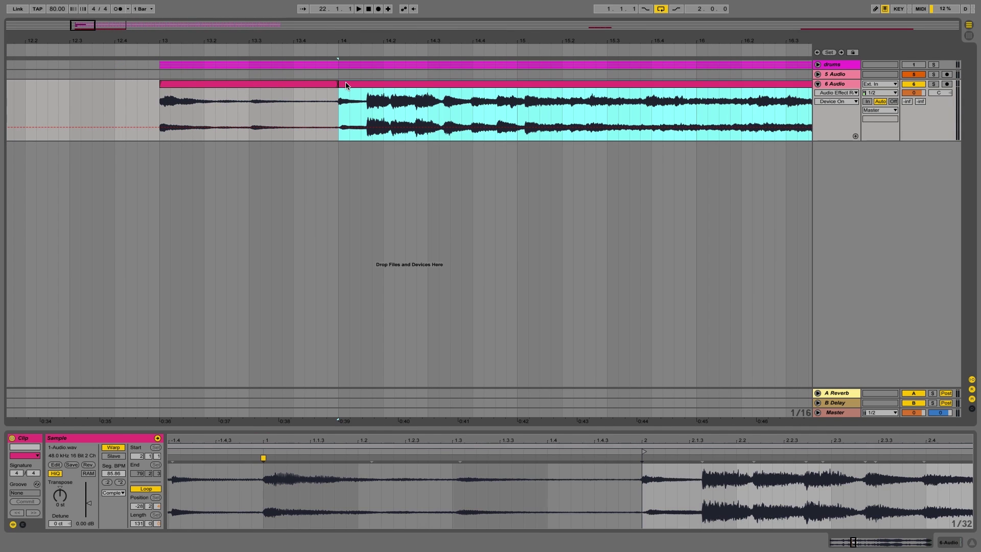
{"action": "key", "text": "Delete"}
- Audition the remaining one-bar clip and duplicate it to bar 14
{"action": "left_click", "coordinate": [325, 85]}
{"action": "key", "text": "space"}
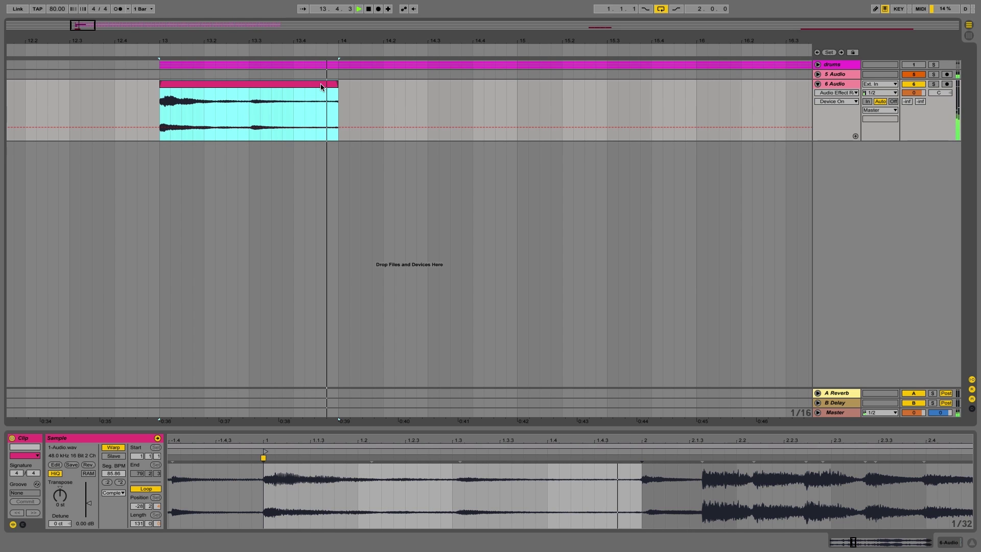
{"action": "key", "text": "space"}
{"action": "key", "text": "ctrl+d"}
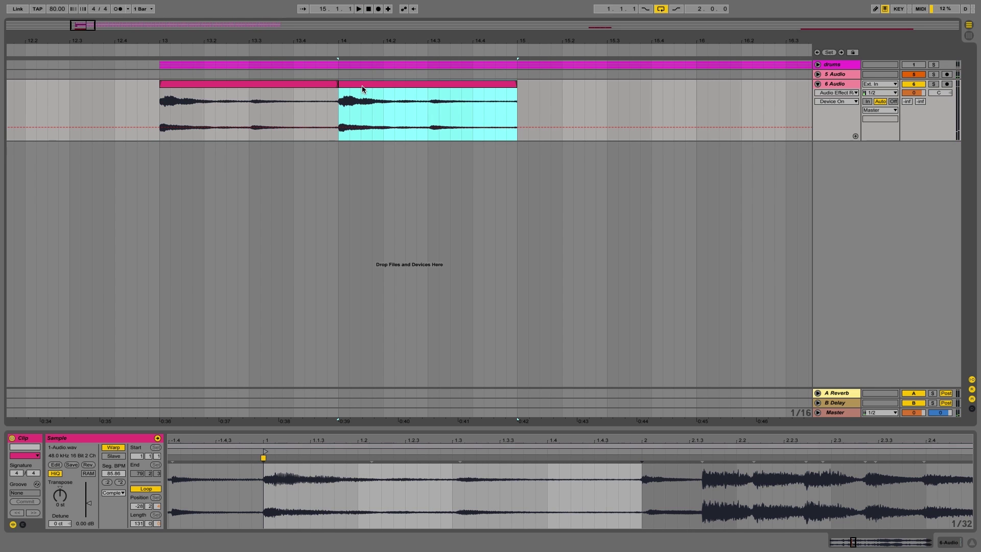
- Move the duplicated clip's start marker to about 12.2 in the sample, auditioning different start points
{"action": "left_click", "coordinate": [361, 85]}
{"action": "left_click_drag", "start_coordinate": [384, 480], "coordinate": [319, 350]}
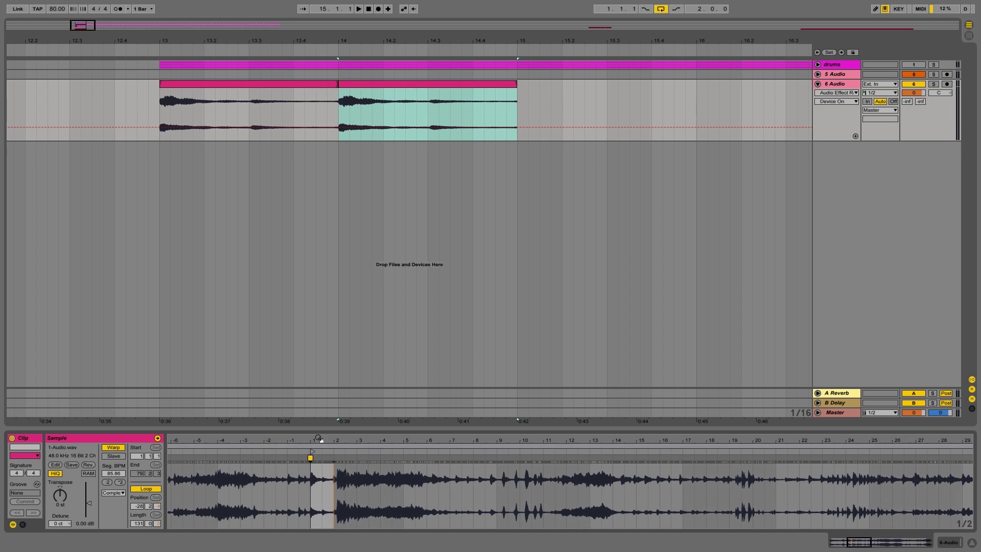
{"action": "left_click_drag", "start_coordinate": [312, 450], "coordinate": [586, 467]}
{"action": "key", "text": "space"}
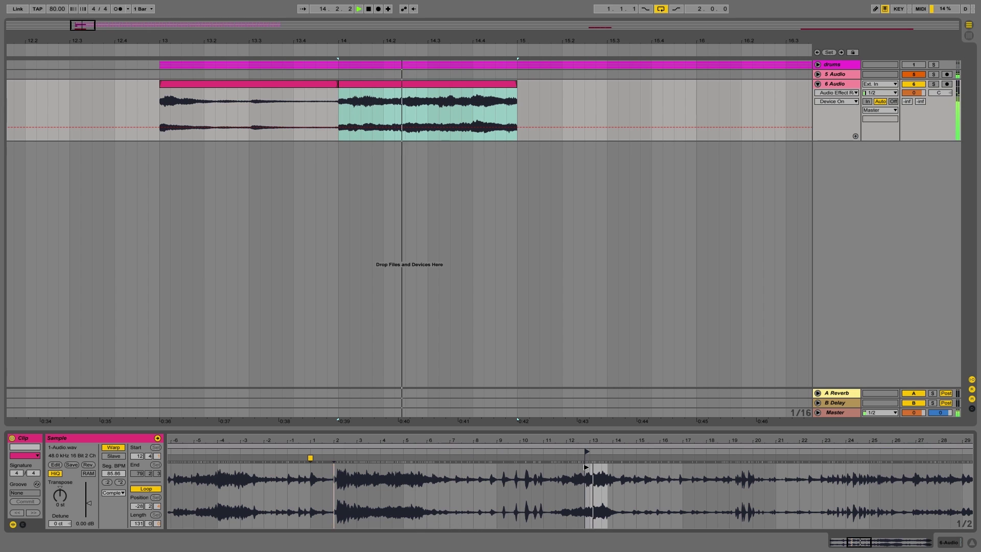
{"action": "left_click_drag", "start_coordinate": [586, 467], "coordinate": [588, 491]}
{"action": "mouse_move", "coordinate": [514, 452]}
{"action": "left_mouse_down"}
{"action": "mouse_move", "coordinate": [552, 454]}
{"action": "mouse_move", "coordinate": [374, 455]}
{"action": "mouse_move", "coordinate": [284, 470]}
{"action": "mouse_move", "coordinate": [291, 399]}
{"action": "mouse_move", "coordinate": [293, 422]}
{"action": "left_mouse_up"}
{"action": "key", "text": "space"}
{"action": "key", "text": "space"}
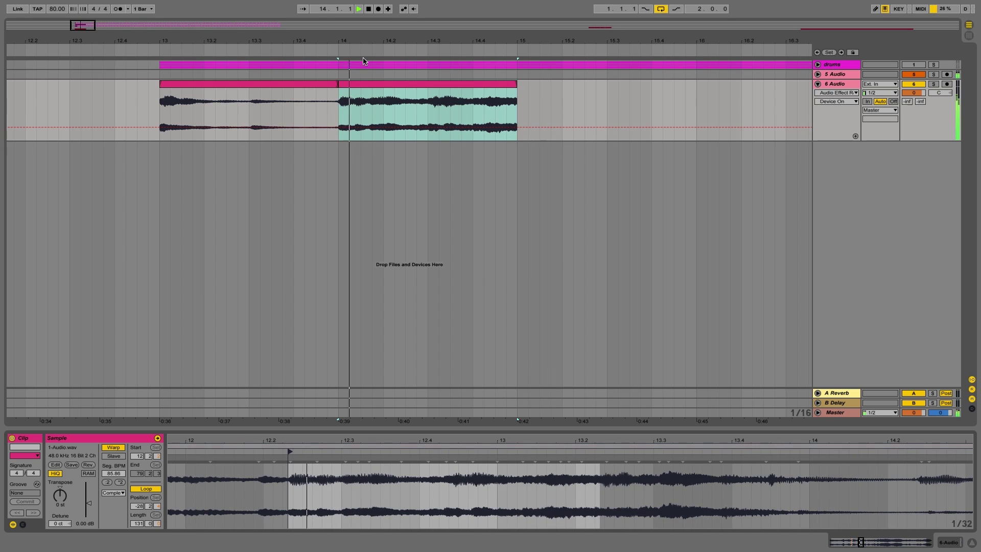
- Set the arrangement loop around both one-bar clips, from bar 13 to bar 15, and play it
{"action": "left_click", "coordinate": [321, 85]}
{"action": "key", "text": "space"}
{"action": "left_click", "coordinate": [375, 84], "text": "shift"}
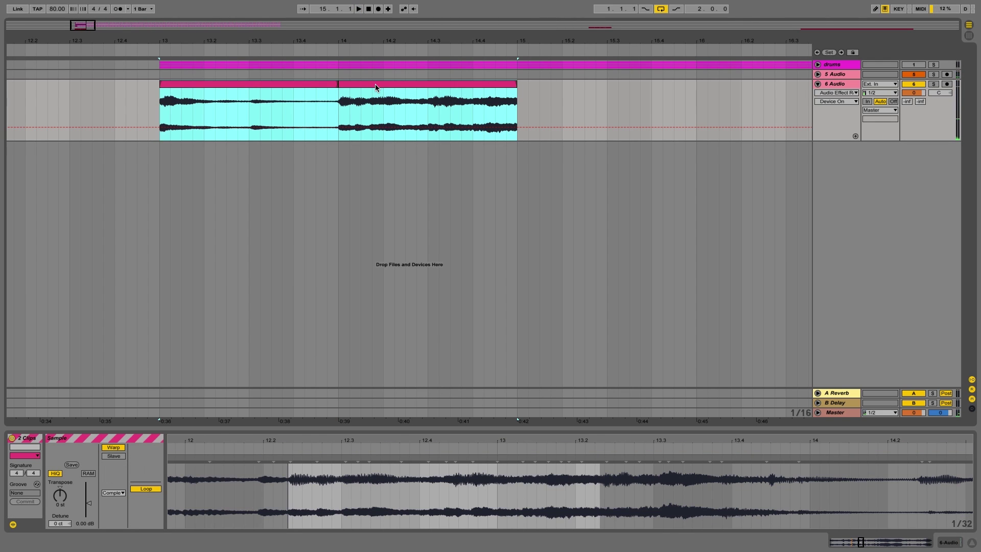
{"action": "key", "text": "ctrl+l"}
{"action": "key", "text": "space"}
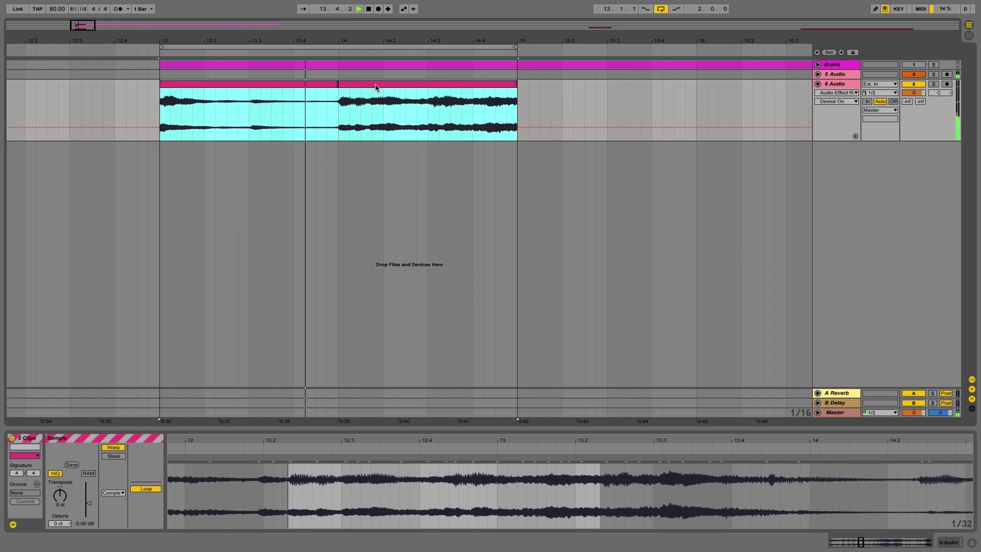
- Stop playback and duplicate the pair of one-bar clips to bar 15
{"action": "left_click", "coordinate": [375, 84]}
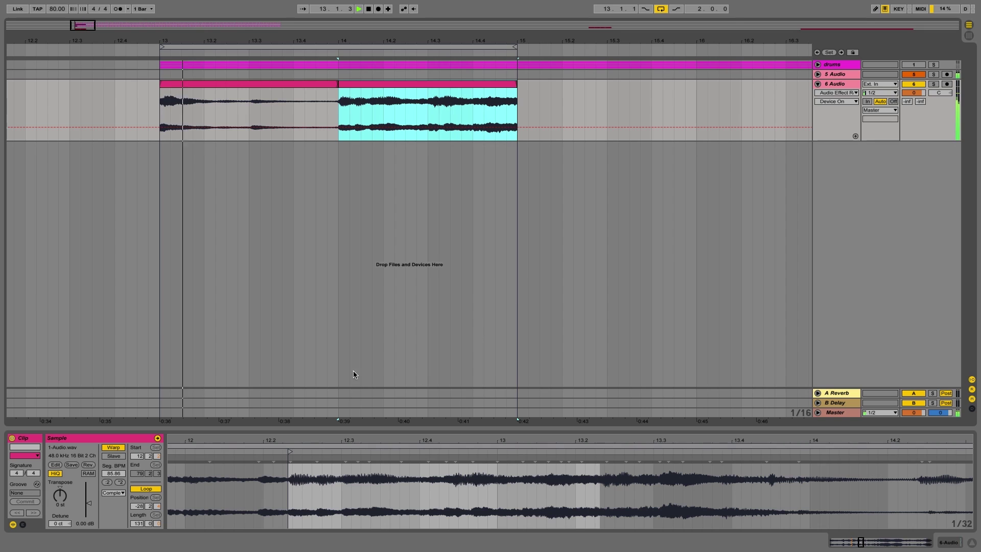
{"action": "key", "text": "space"}
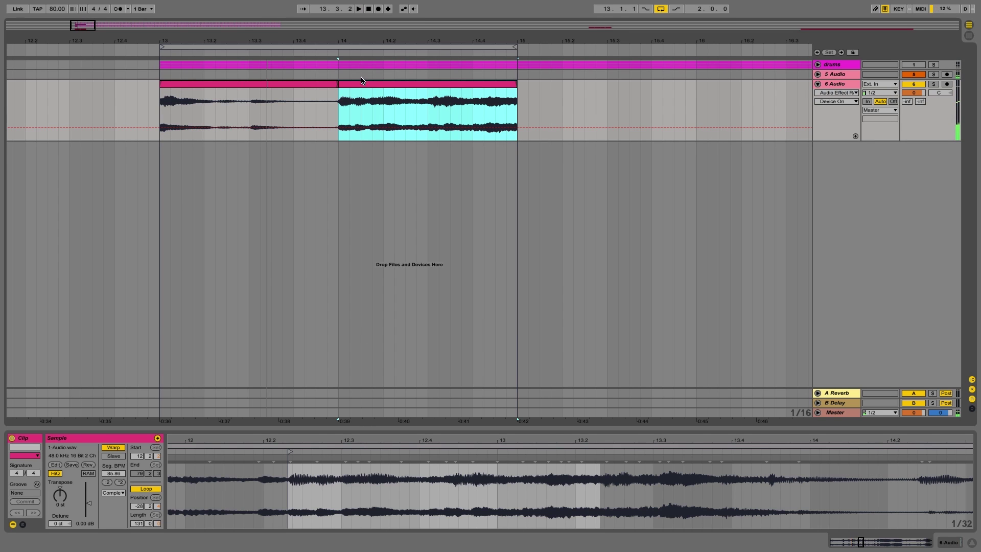
{"action": "left_click", "coordinate": [317, 83], "text": "shift"}
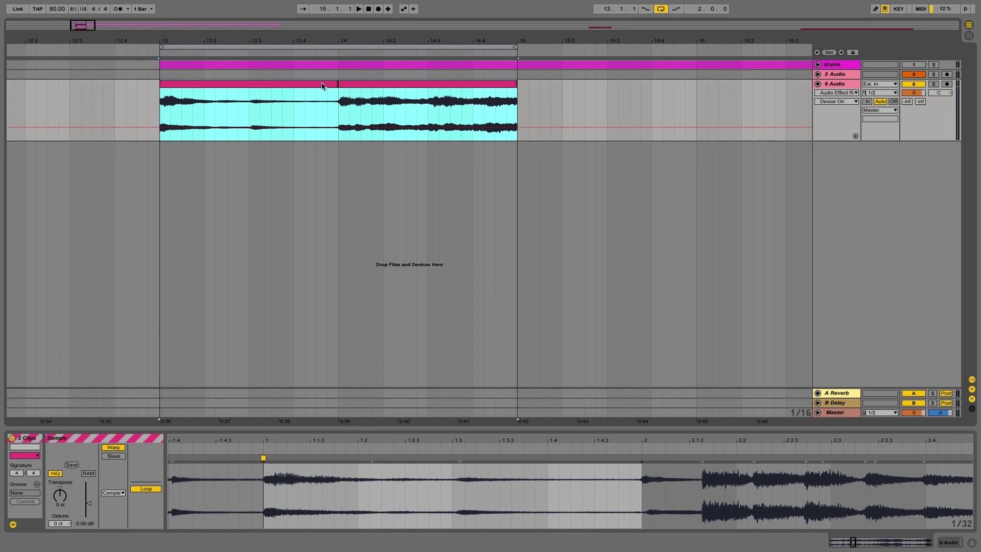
{"action": "key", "text": "ctrl+d"}
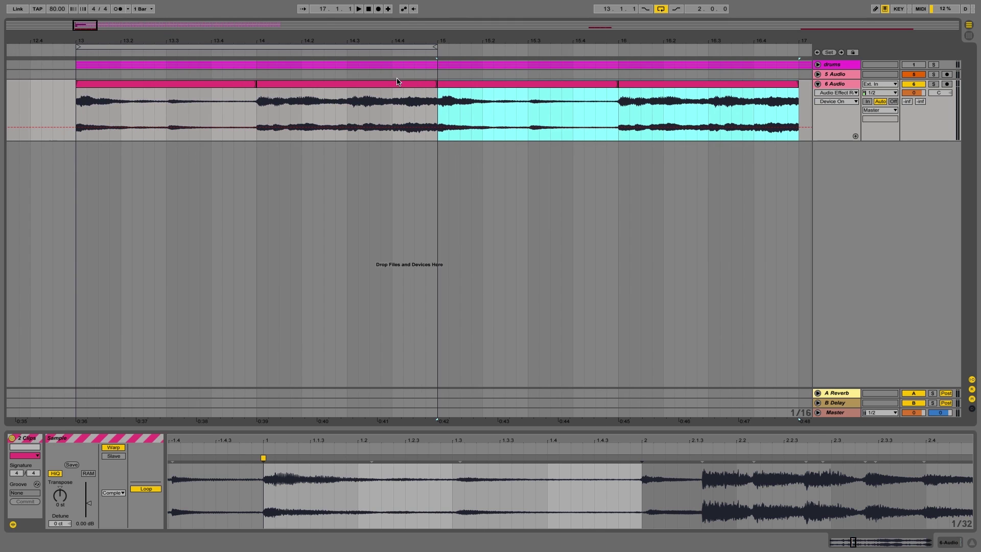
- Move the start marker of the clip at bar 14 to bar 29 of the sample while auditioning the loop
{"action": "left_click", "coordinate": [398, 84]}
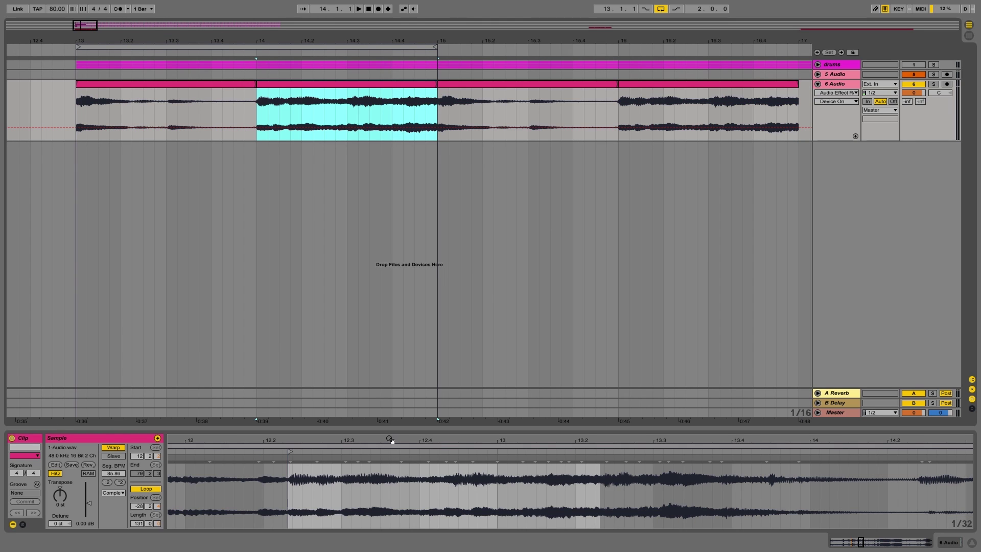
{"action": "left_click_drag", "start_coordinate": [391, 440], "coordinate": [390, 415]}
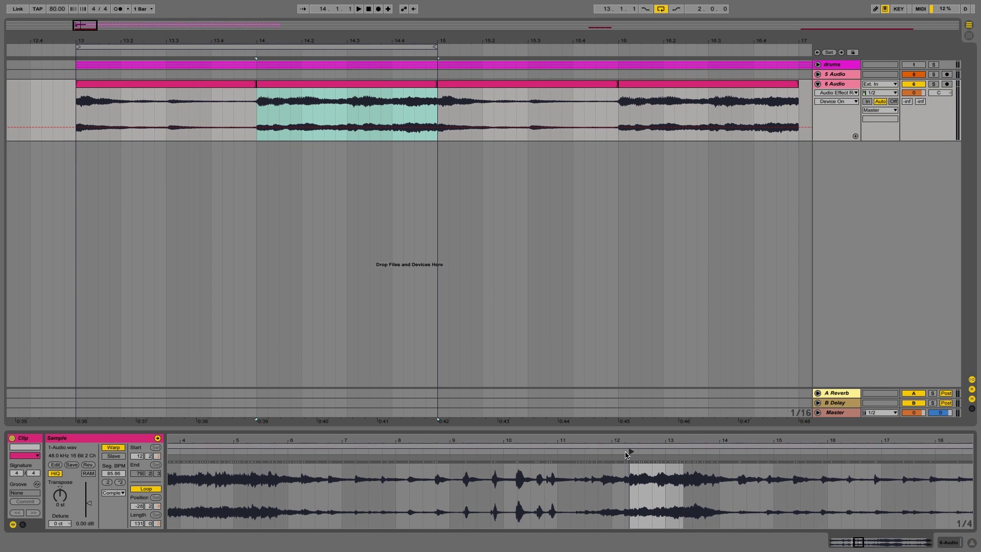
{"action": "mouse_move", "coordinate": [631, 451]}
{"action": "left_mouse_down"}
{"action": "mouse_move", "coordinate": [262, 467]}
{"action": "mouse_move", "coordinate": [257, 475]}
{"action": "mouse_move", "coordinate": [277, 482]}
{"action": "mouse_move", "coordinate": [175, 487]}
{"action": "left_mouse_up"}
{"action": "key", "text": "space"}
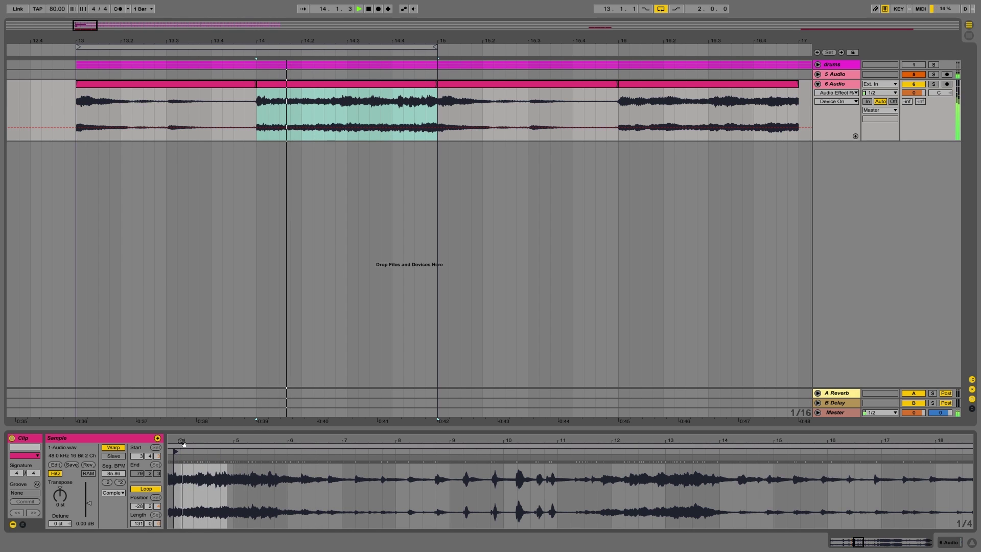
{"action": "mouse_move", "coordinate": [181, 443]}
{"action": "left_mouse_down"}
{"action": "mouse_move", "coordinate": [401, 470]}
{"action": "mouse_move", "coordinate": [439, 467]}
{"action": "mouse_move", "coordinate": [357, 450]}
{"action": "mouse_move", "coordinate": [606, 480]}
{"action": "mouse_move", "coordinate": [595, 483]}
{"action": "mouse_move", "coordinate": [889, 490]}
{"action": "mouse_move", "coordinate": [702, 502]}
{"action": "mouse_move", "coordinate": [834, 507]}
{"action": "mouse_move", "coordinate": [817, 508]}
{"action": "left_mouse_up"}
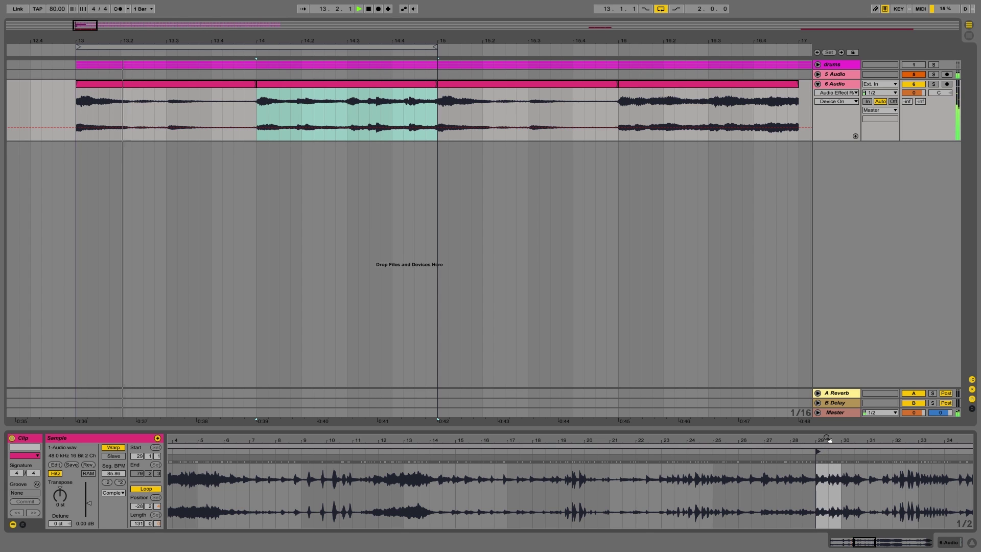
- Add a warp marker at the start of bar 29 in the sample of the clip at bar 14
{"action": "left_click_drag", "start_coordinate": [828, 441], "coordinate": [826, 513]}
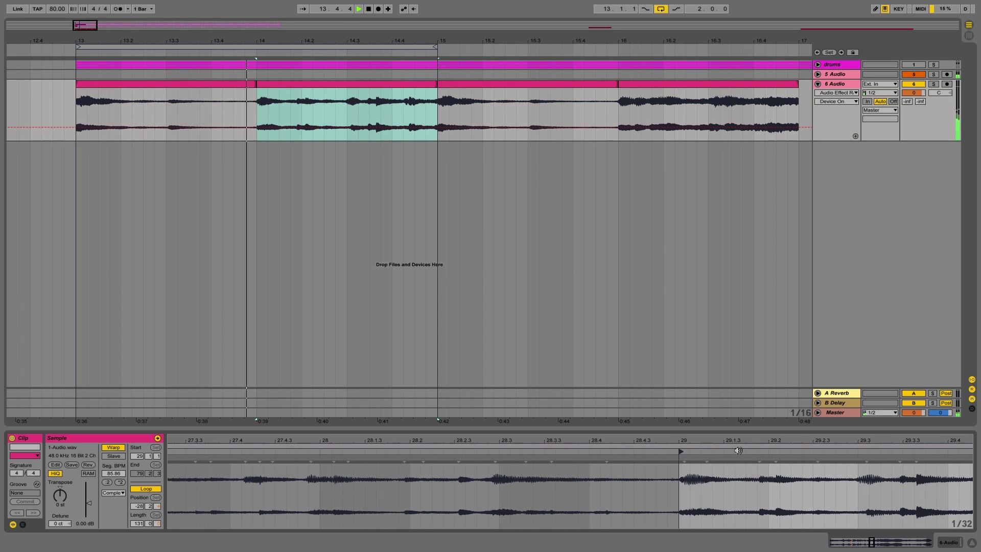
{"action": "left_click_drag", "start_coordinate": [708, 440], "coordinate": [485, 438]}
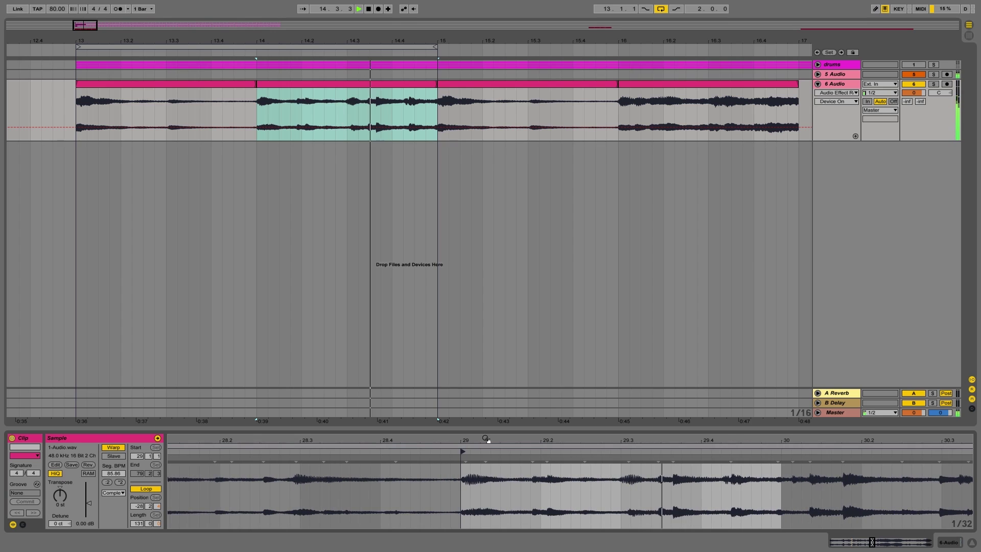
{"action": "left_click", "coordinate": [461, 453]}
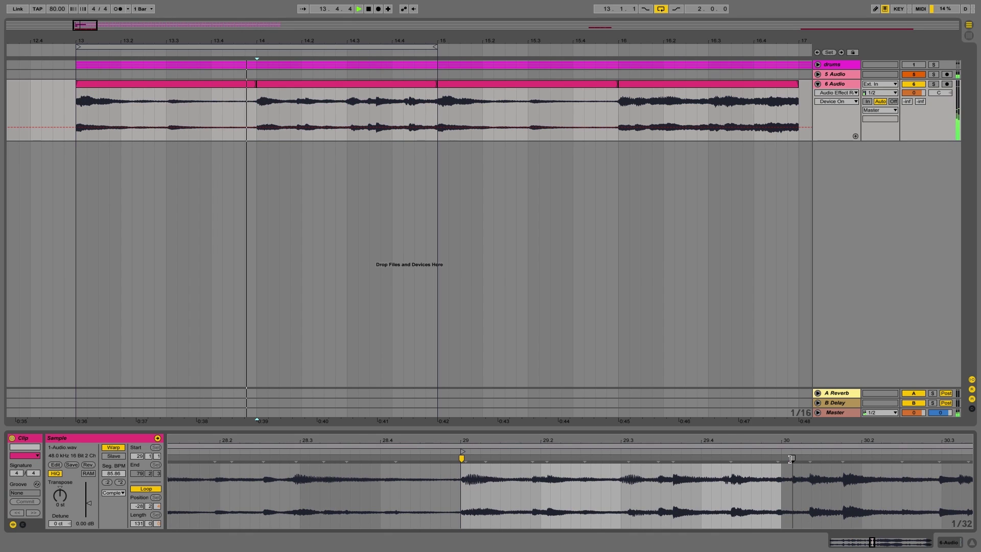
- Align the hits at the end of bar 29 to the grid with warp markers at 29.4.2 and bar 30 of the sample
{"action": "left_click_drag", "start_coordinate": [792, 461], "coordinate": [783, 459]}
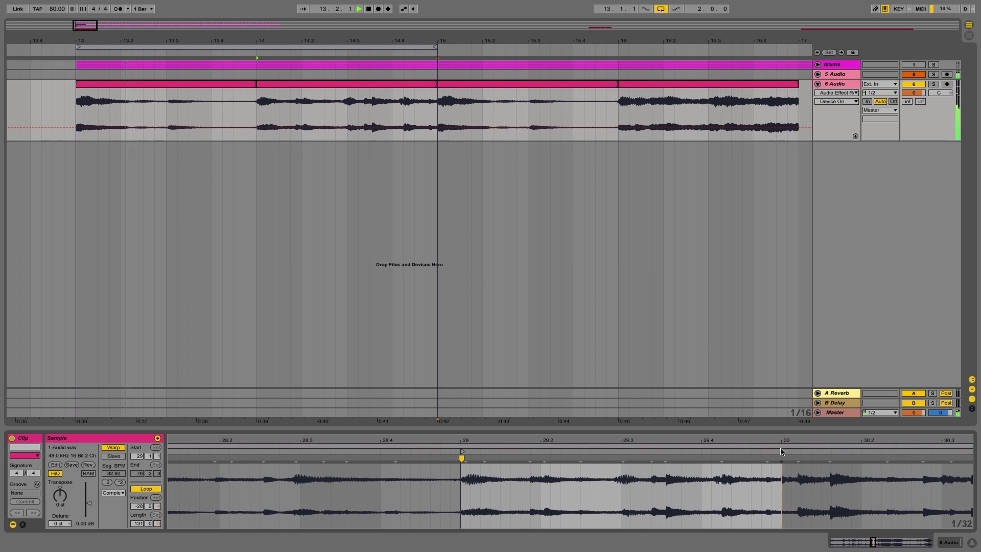
{"action": "left_click_drag", "start_coordinate": [782, 441], "coordinate": [833, 460]}
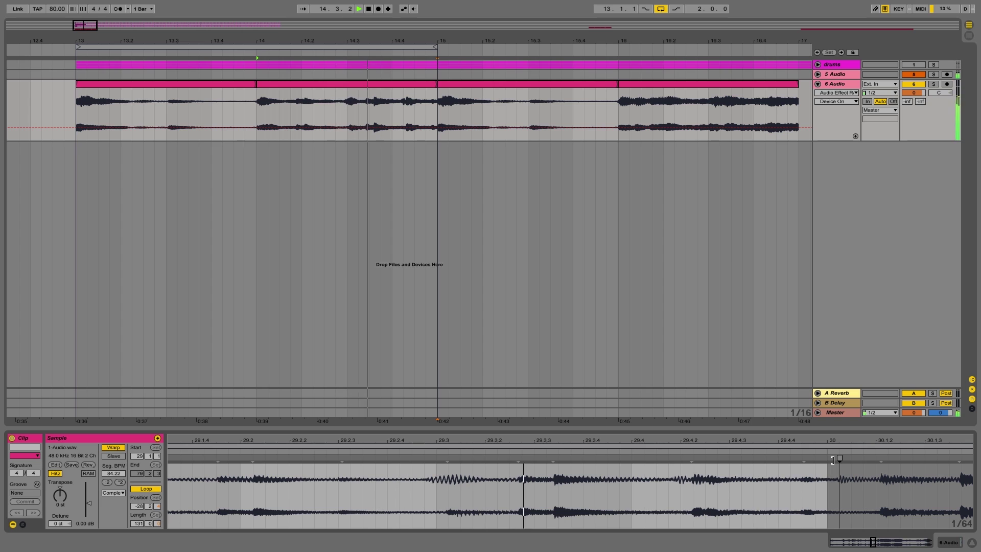
{"action": "left_click_drag", "start_coordinate": [833, 460], "coordinate": [858, 459]}
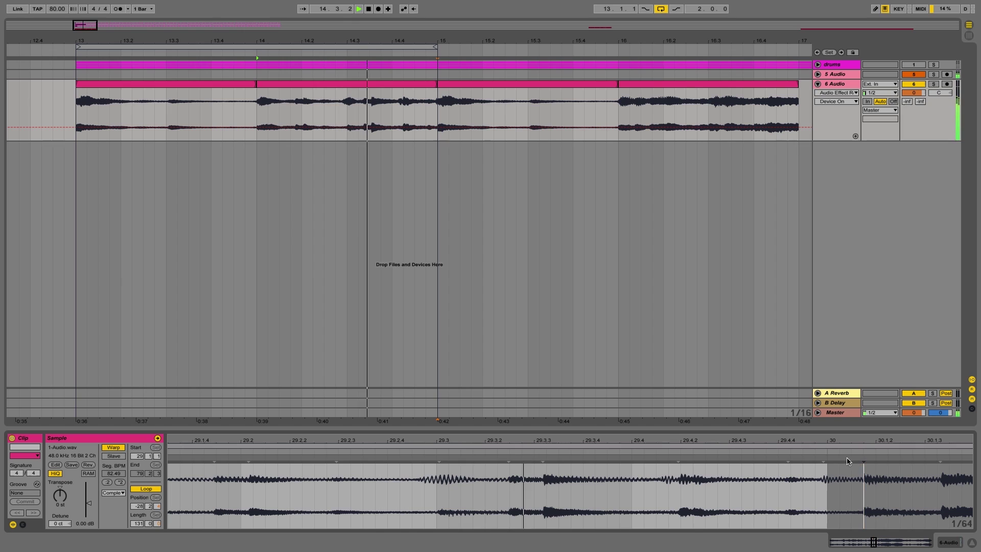
{"action": "double_click", "coordinate": [679, 458]}
{"action": "left_click_drag", "start_coordinate": [822, 461], "coordinate": [779, 458]}
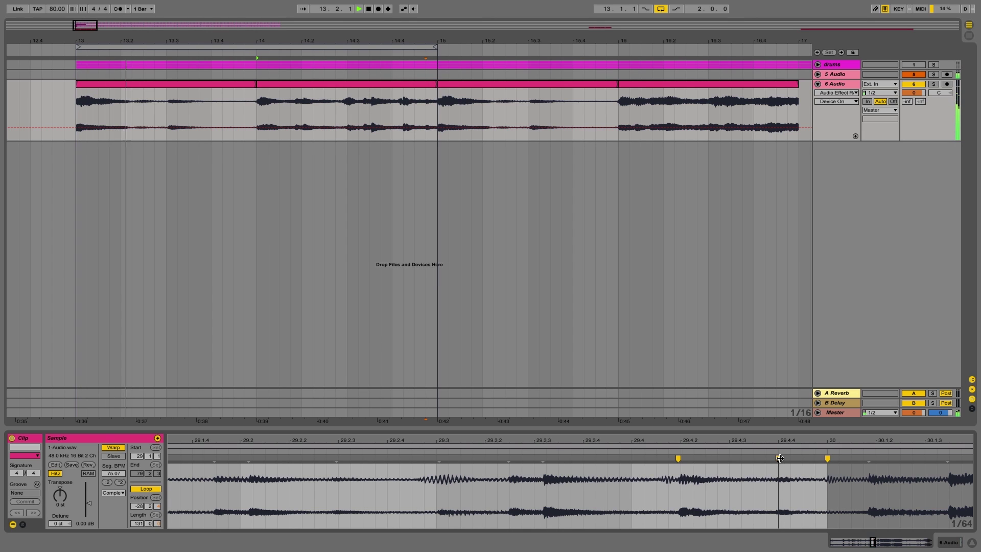
{"action": "double_click", "coordinate": [779, 458]}
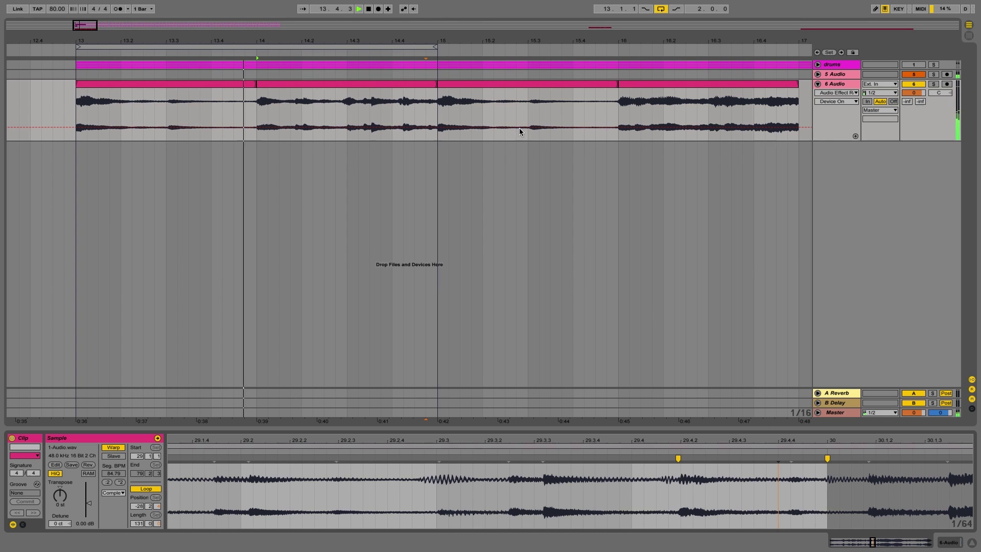
- Extend the arrangement loop to bar 17 so it covers all four clips, play it, and stop playback
{"action": "key", "text": "space"}
{"action": "left_click_drag", "start_coordinate": [421, 39], "coordinate": [550, 46]}
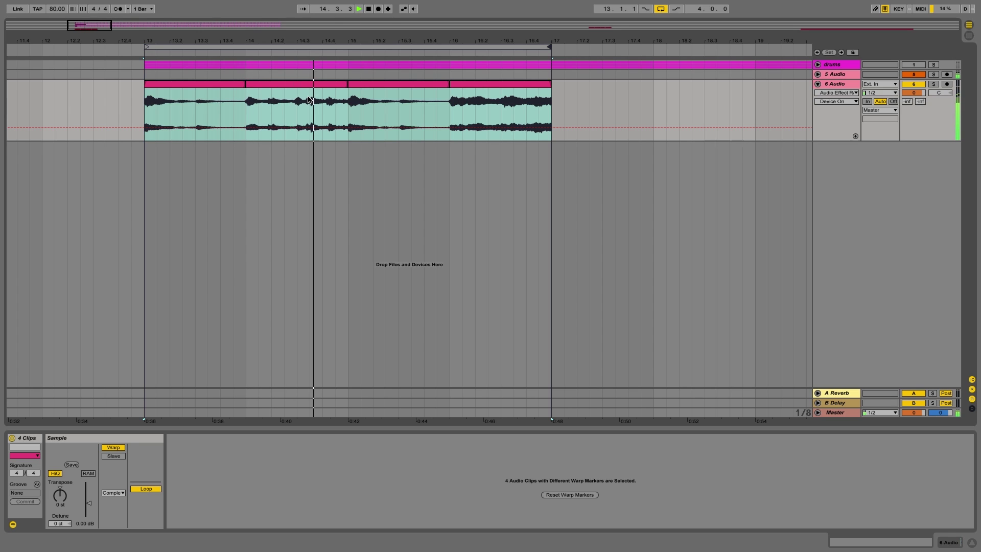
{"action": "key", "text": "space"}
- Split the clip at bar 15 at beat 15.4 and select the separated last beat
{"action": "left_click", "coordinate": [423, 106]}
{"action": "key", "text": "ctrl+e"}
{"action": "left_click", "coordinate": [433, 84]}
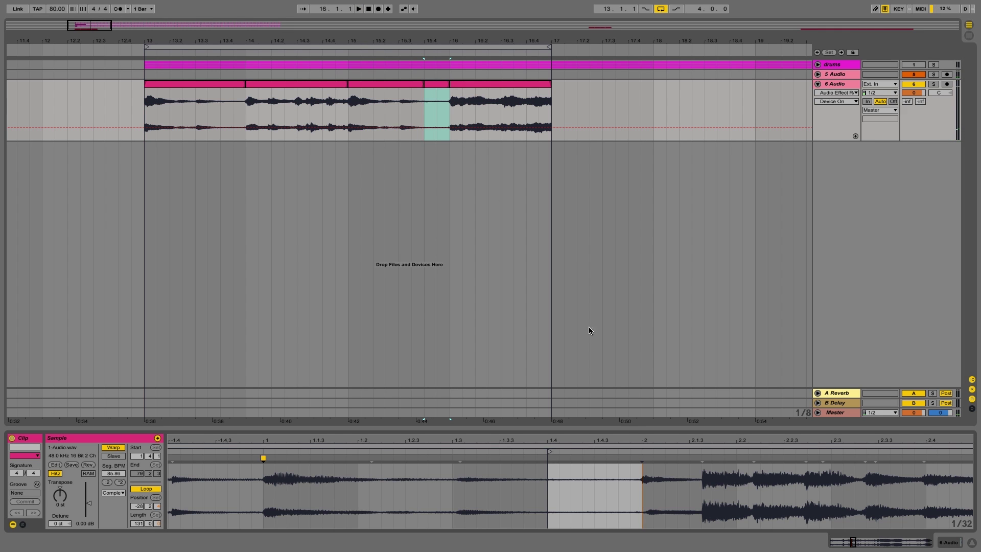
- Try moving the start marker of the one-beat clip at 15.4 to about 14.3 of the sample, auditioning it in the loop
{"action": "left_click_drag", "start_coordinate": [616, 440], "coordinate": [384, 371]}
{"action": "left_click_drag", "start_coordinate": [579, 399], "coordinate": [569, 391]}
{"action": "mouse_move", "coordinate": [379, 452]}
{"action": "left_mouse_down"}
{"action": "mouse_move", "coordinate": [777, 453]}
{"action": "mouse_move", "coordinate": [773, 472]}
{"action": "mouse_move", "coordinate": [227, 475]}
{"action": "mouse_move", "coordinate": [304, 493]}
{"action": "mouse_move", "coordinate": [358, 485]}
{"action": "mouse_move", "coordinate": [265, 483]}
{"action": "mouse_move", "coordinate": [806, 477]}
{"action": "mouse_move", "coordinate": [794, 480]}
{"action": "left_mouse_up"}
{"action": "key", "text": "space"}
{"action": "key", "text": "space"}
{"action": "key", "text": "space"}
{"action": "key", "text": "space"}
{"action": "key", "text": "space"}
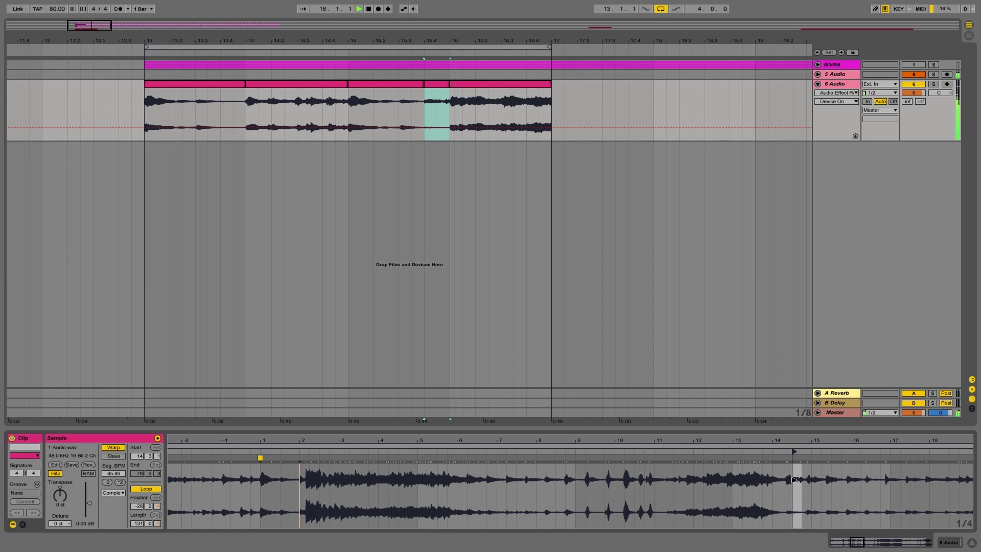
- Move the start marker of the one-beat clip at 15.4 to about 17.3 of the sample while the loop plays
{"action": "left_click", "coordinate": [409, 87]}
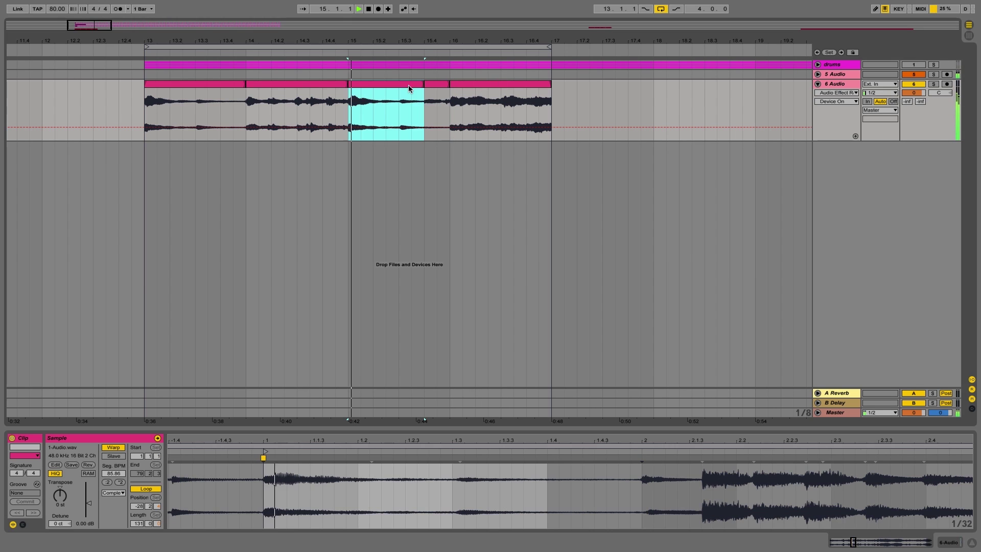
{"action": "left_click", "coordinate": [437, 86]}
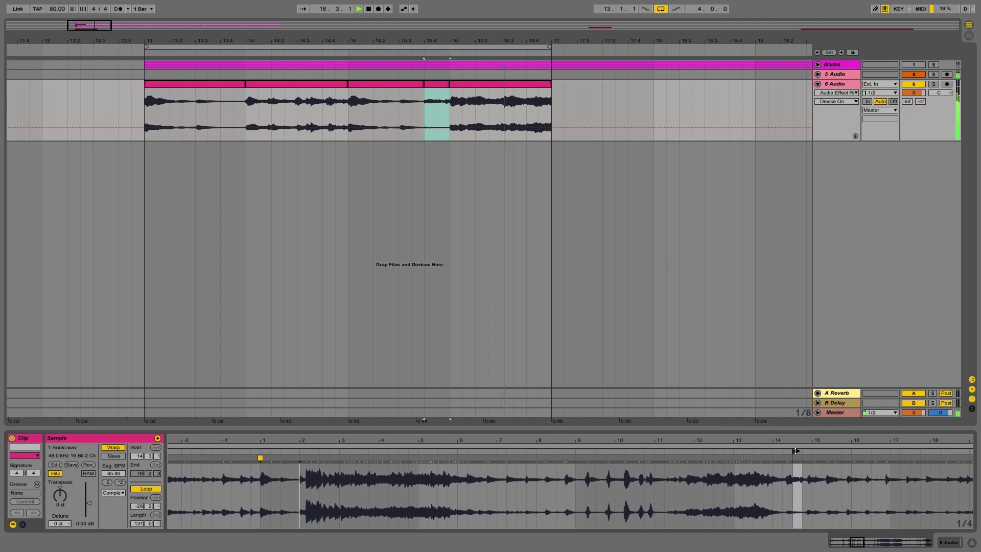
{"action": "left_click_drag", "start_coordinate": [791, 468], "coordinate": [917, 471]}
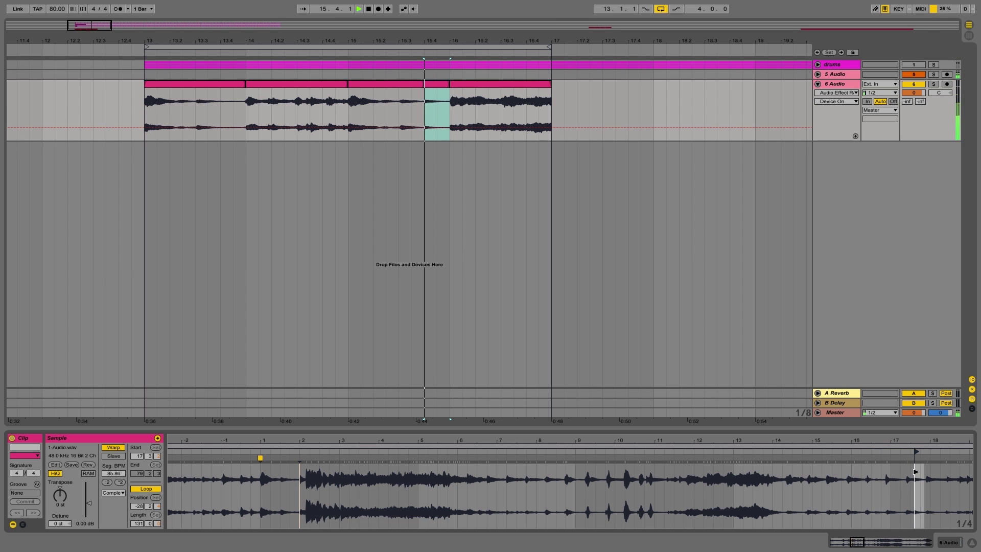
{"action": "left_click", "coordinate": [373, 84]}
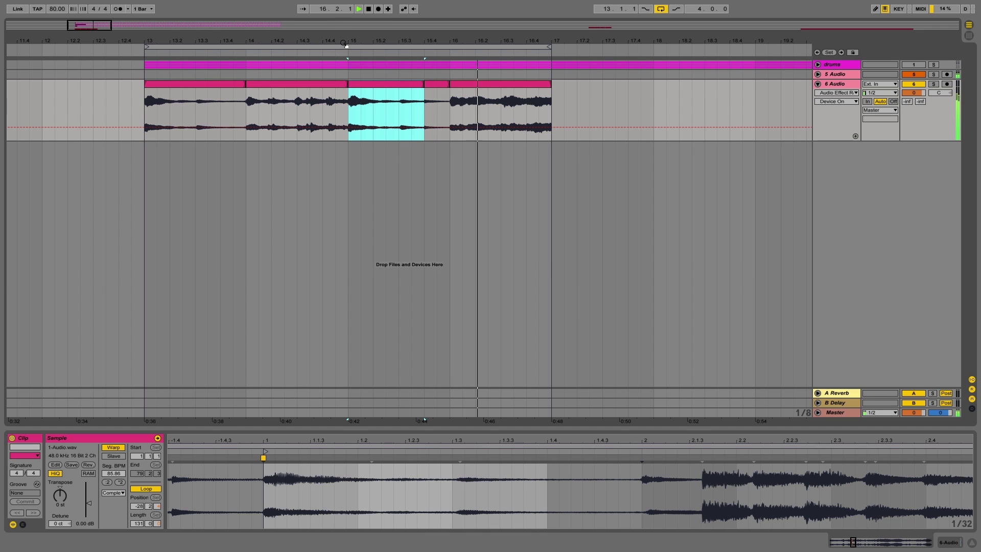
- Stop playback and show the device chain of the 6 Audio track
{"action": "left_click_drag", "start_coordinate": [314, 40], "coordinate": [314, 23]}
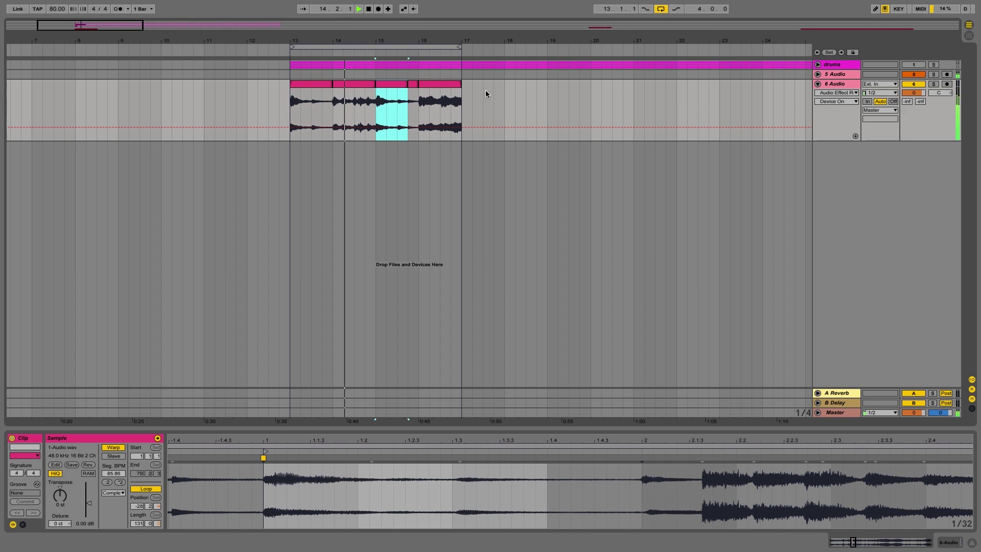
{"action": "key", "text": "space"}
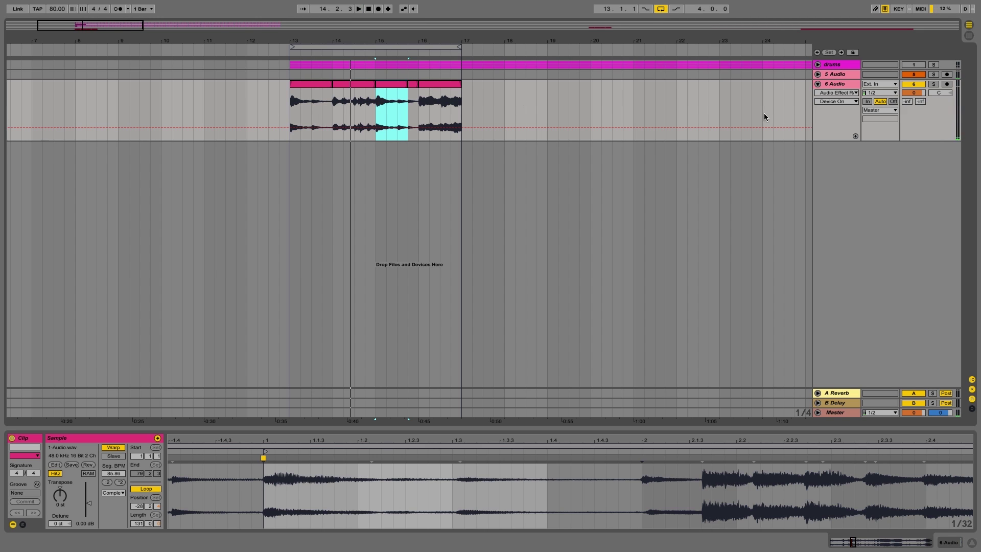
{"action": "left_click", "coordinate": [843, 85]}
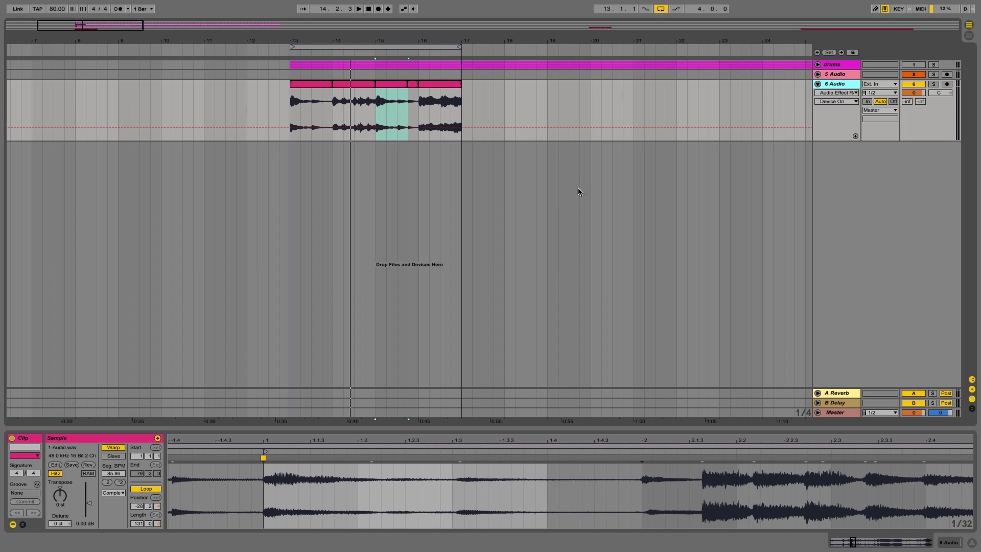
{"action": "double_click", "coordinate": [845, 88]}
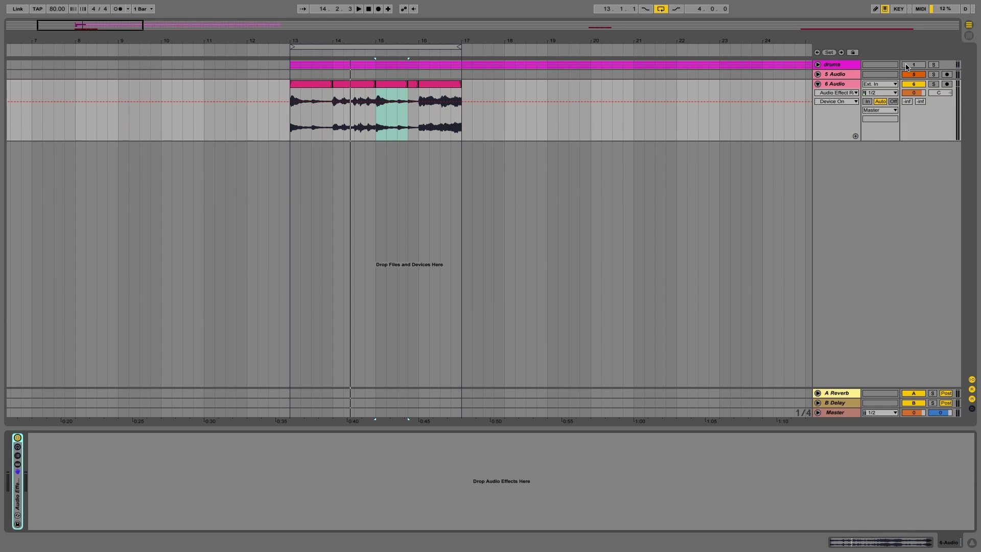
- Turn the drums track back on, select the looped range from bar 13 to 17, and play the chopped clips with the drums
{"action": "left_click", "coordinate": [431, 48]}
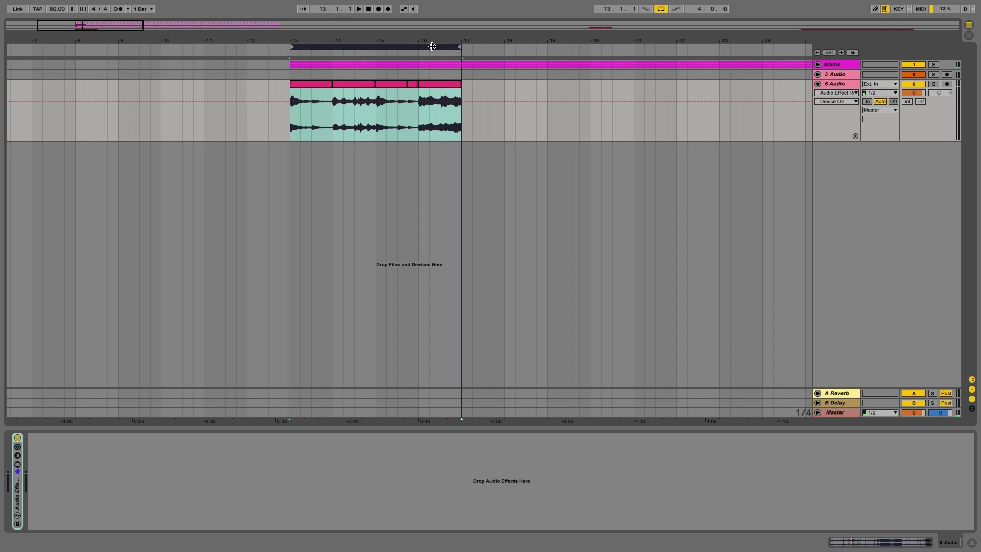
{"action": "key", "text": "space"}
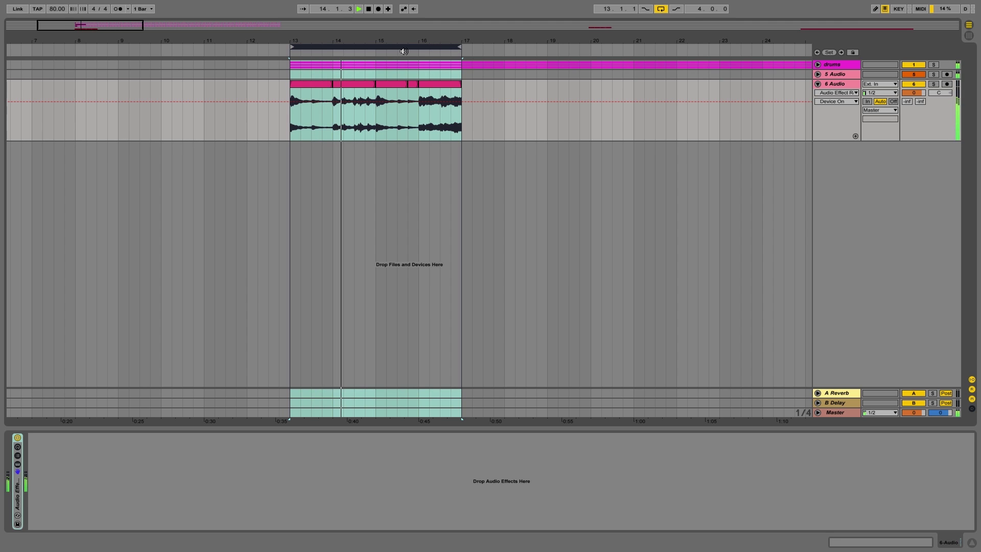
{"action": "left_click_drag", "start_coordinate": [396, 42], "coordinate": [408, 64]}
{"action": "key", "text": "plus"}
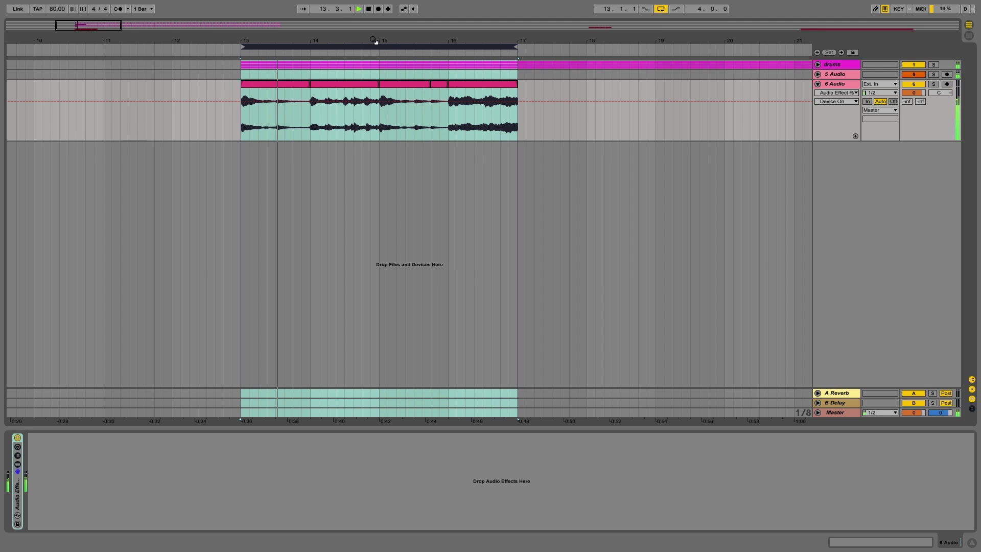
{"action": "left_click_drag", "start_coordinate": [375, 43], "coordinate": [393, 23]}
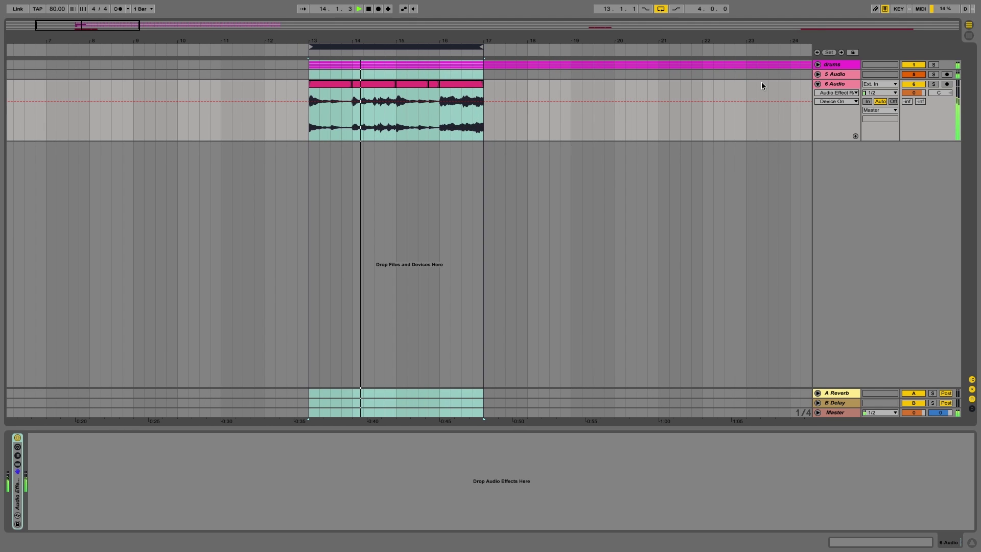